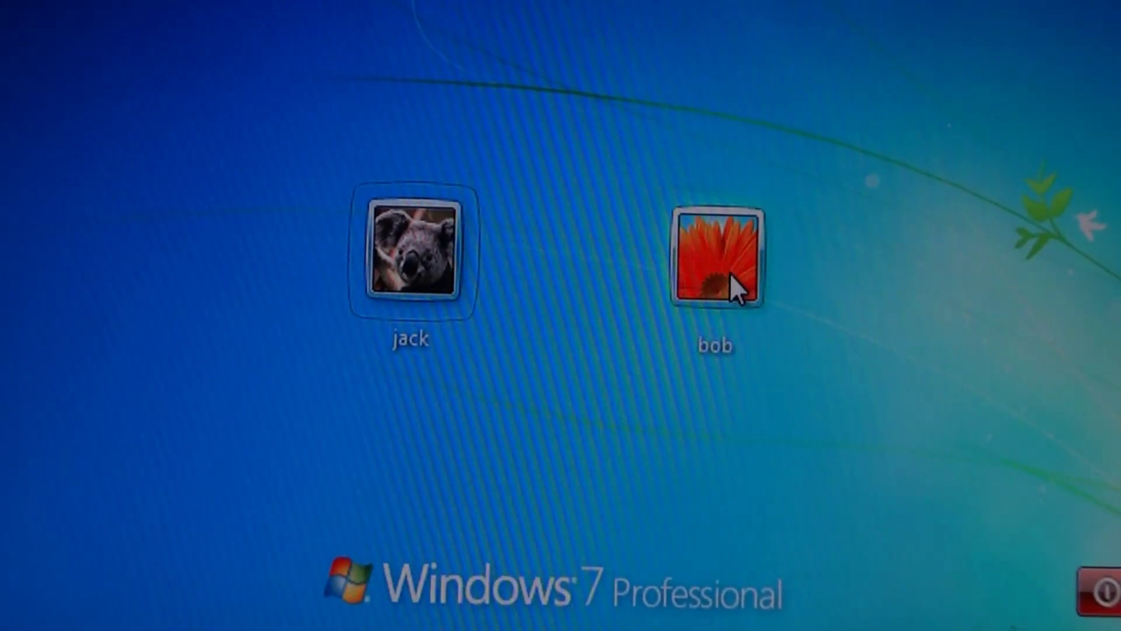
# Try signing in as bob and expand the Windows Explorer crash details
pyautogui.click(727, 271)
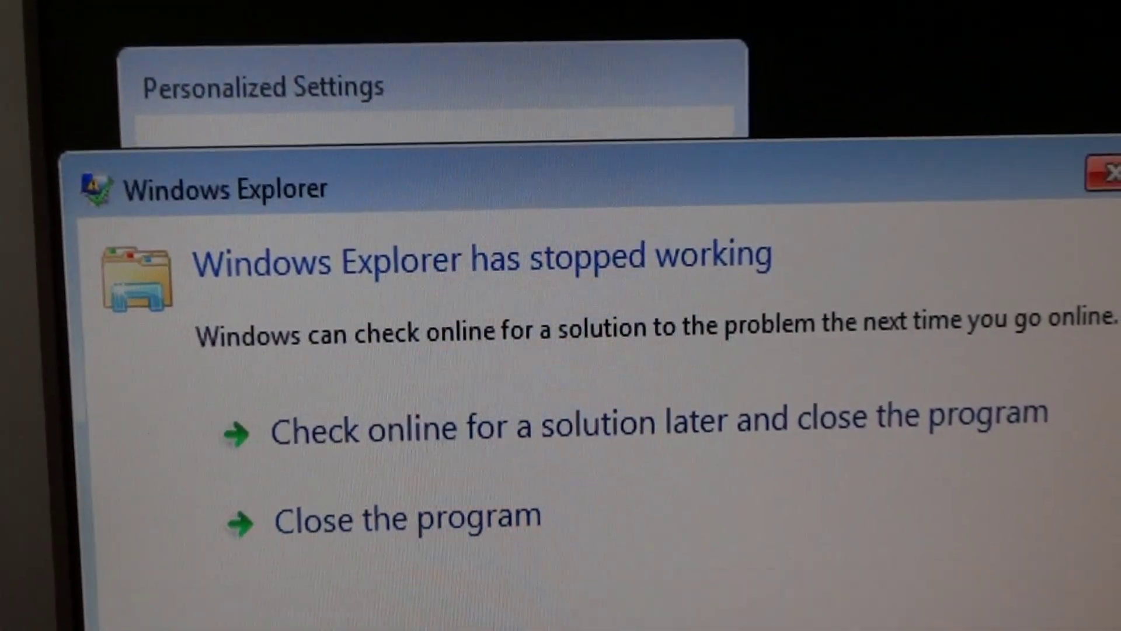
pyautogui.click(149, 620)
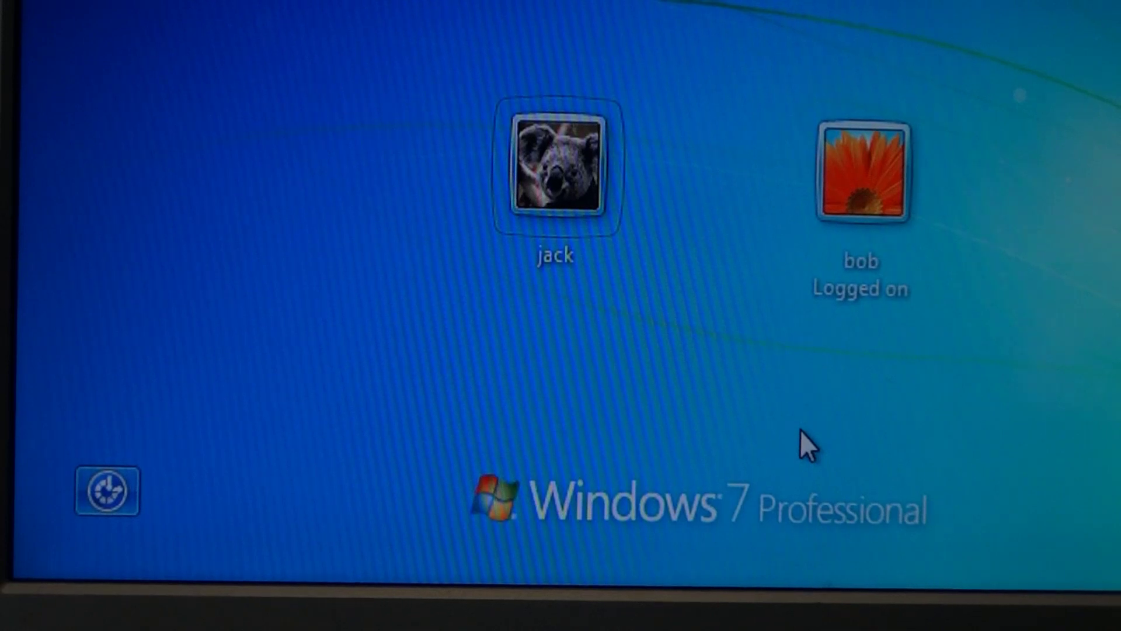
# Restart and pick Safe Mode with Command Prompt from the boot menu
pyautogui.press('Return')
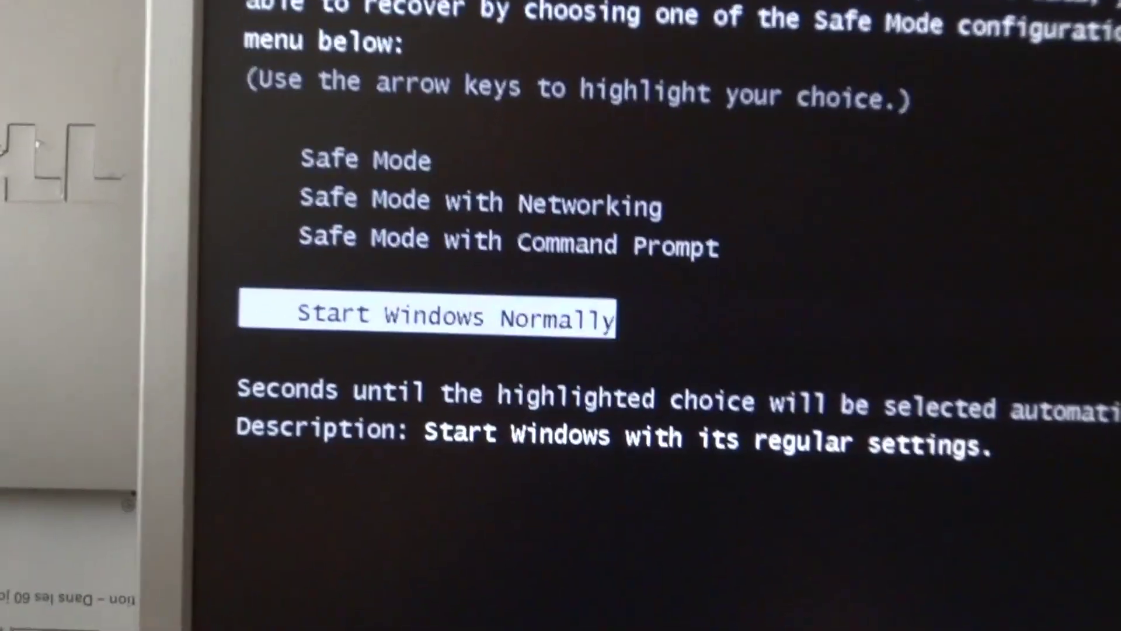
pyautogui.press('Up')
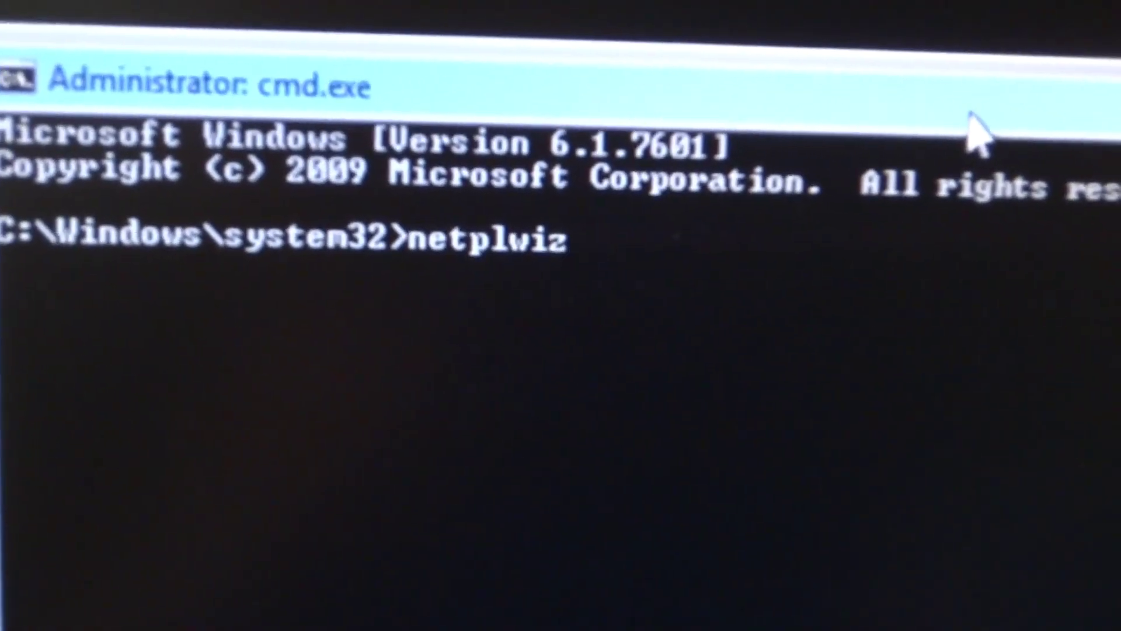
# Run netplwiz and move the User Accounts window clear of the command prompt
pyautogui.press('Return')
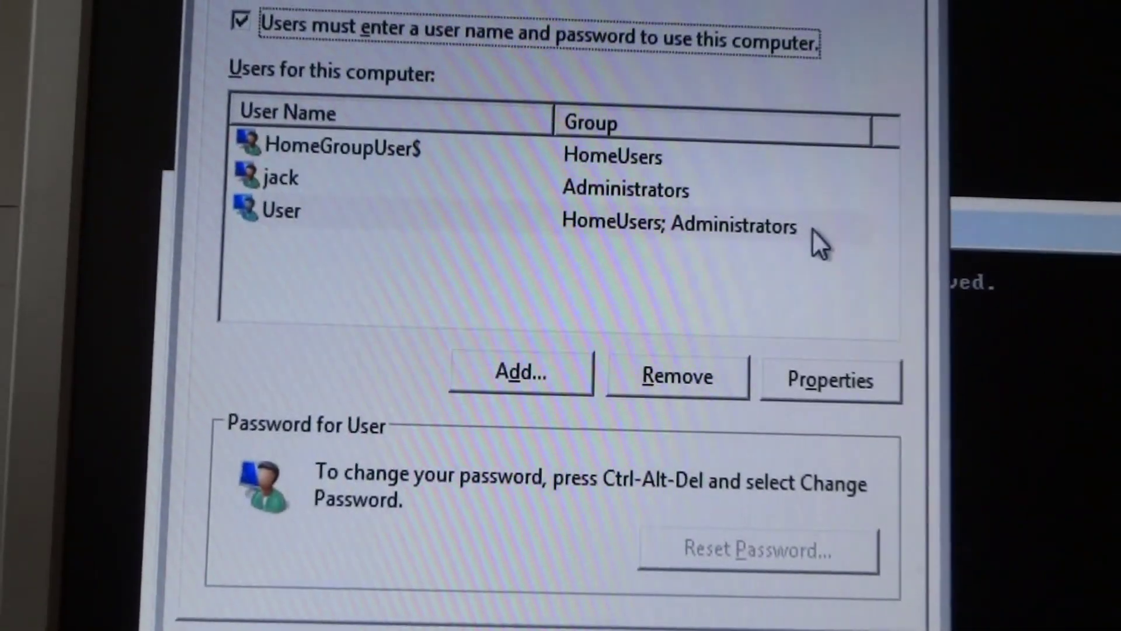
pyautogui.moveTo(683, 9)
pyautogui.mouseDown()
pyautogui.moveTo(775, 57)
pyautogui.moveTo(771, 111)
pyautogui.mouseUp()
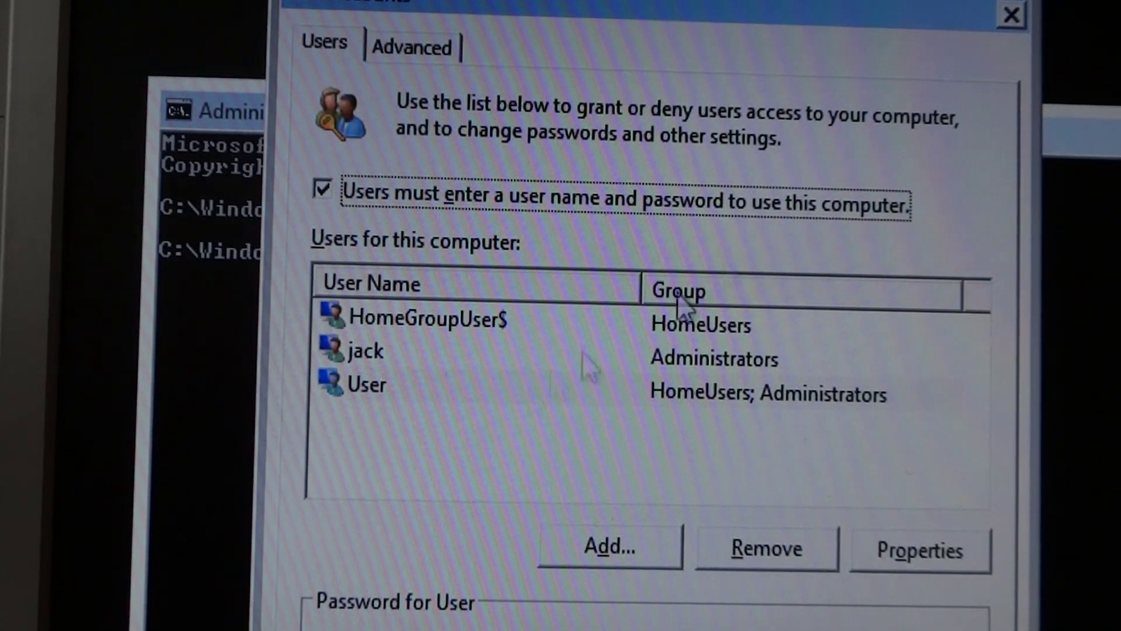
pyautogui.moveTo(698, 6); pyautogui.dragTo(733, 0)
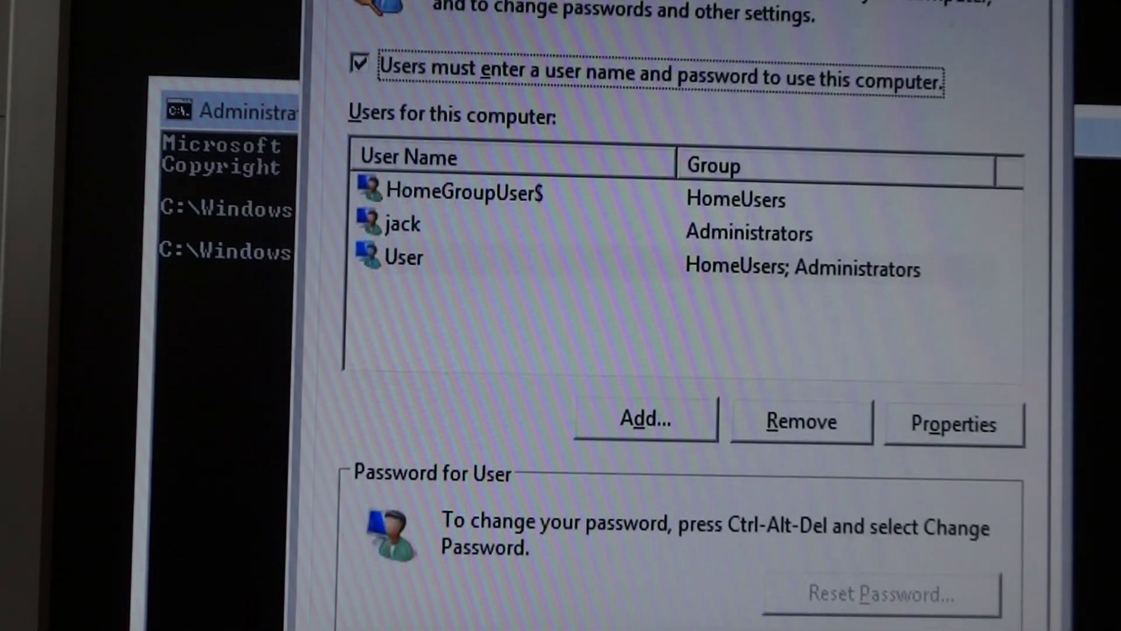
# Add the user 'new' with a password and Administrator access
pyautogui.click(647, 425)
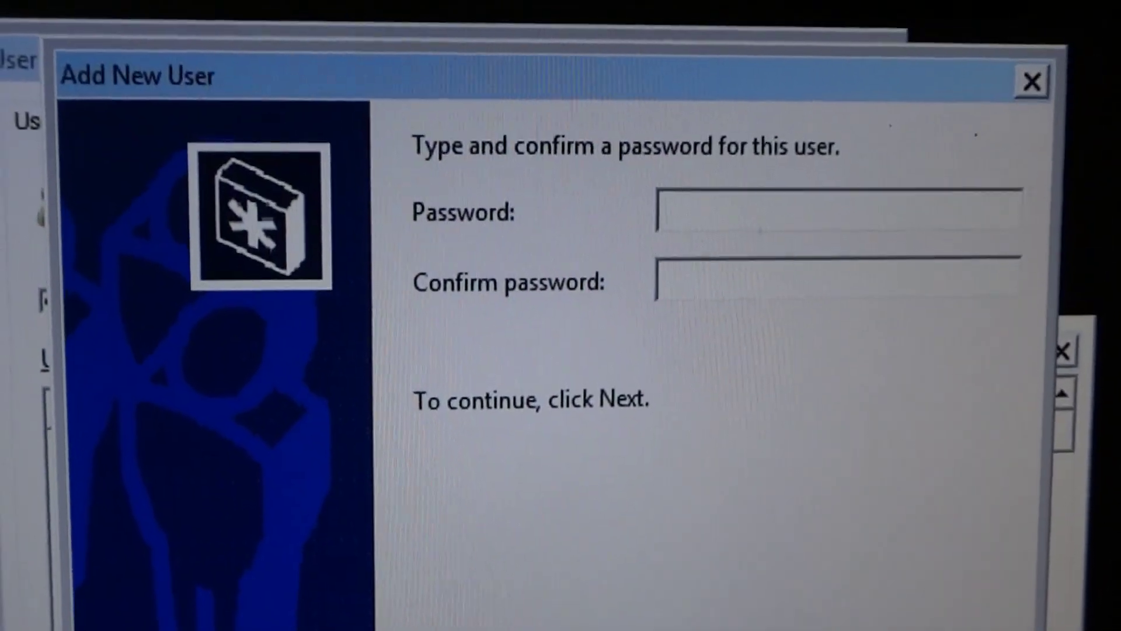
pyautogui.press('Return')
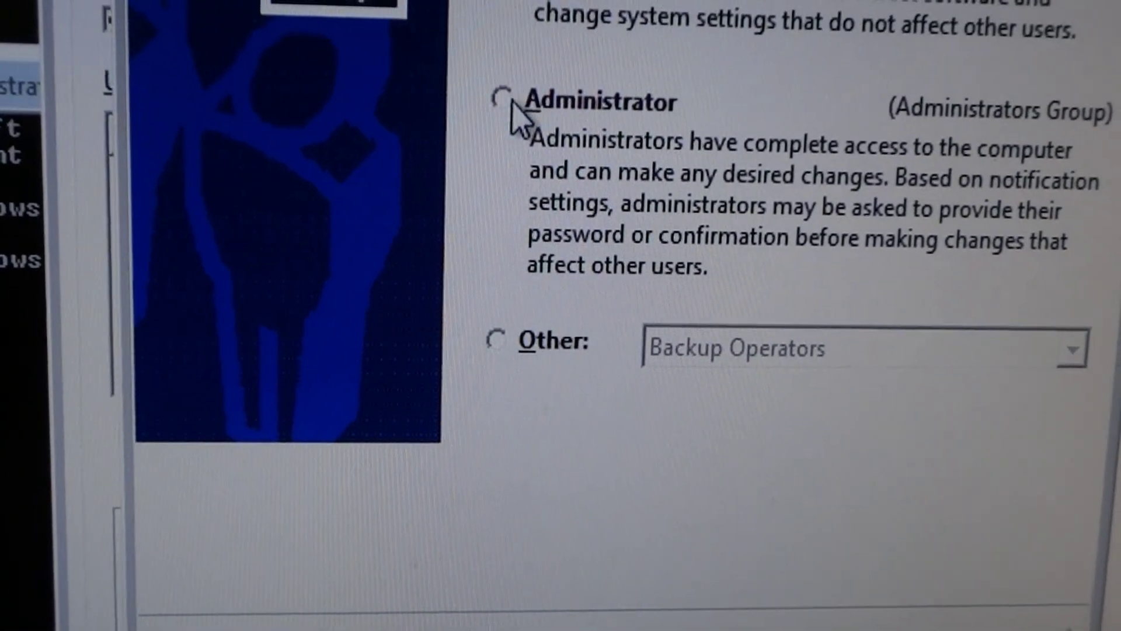
pyautogui.click(502, 99)
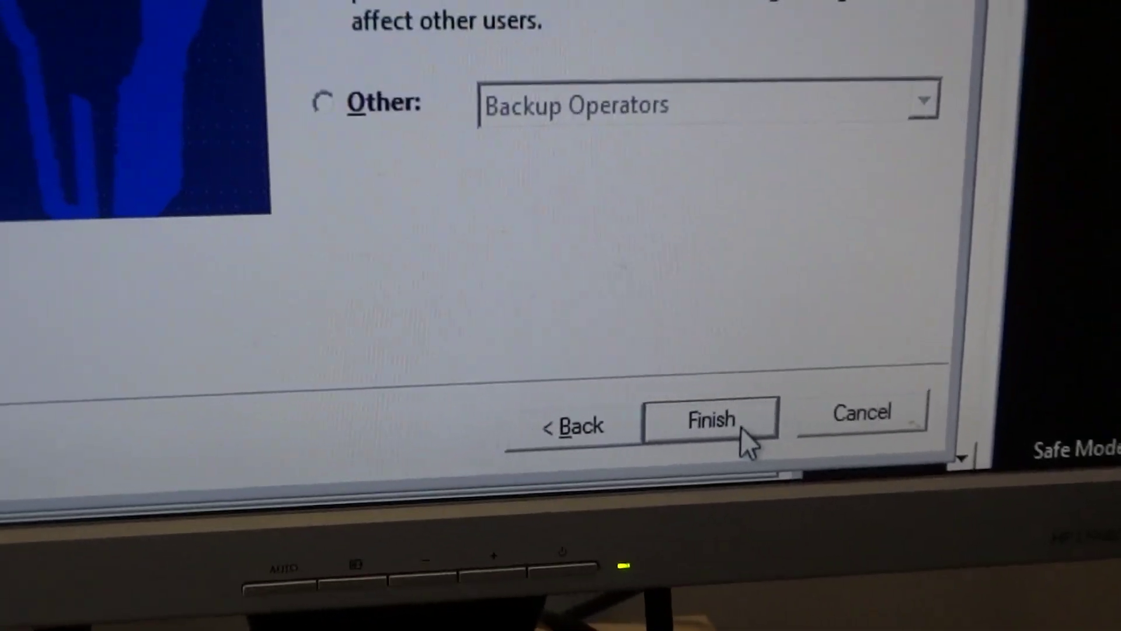
pyautogui.click(695, 414)
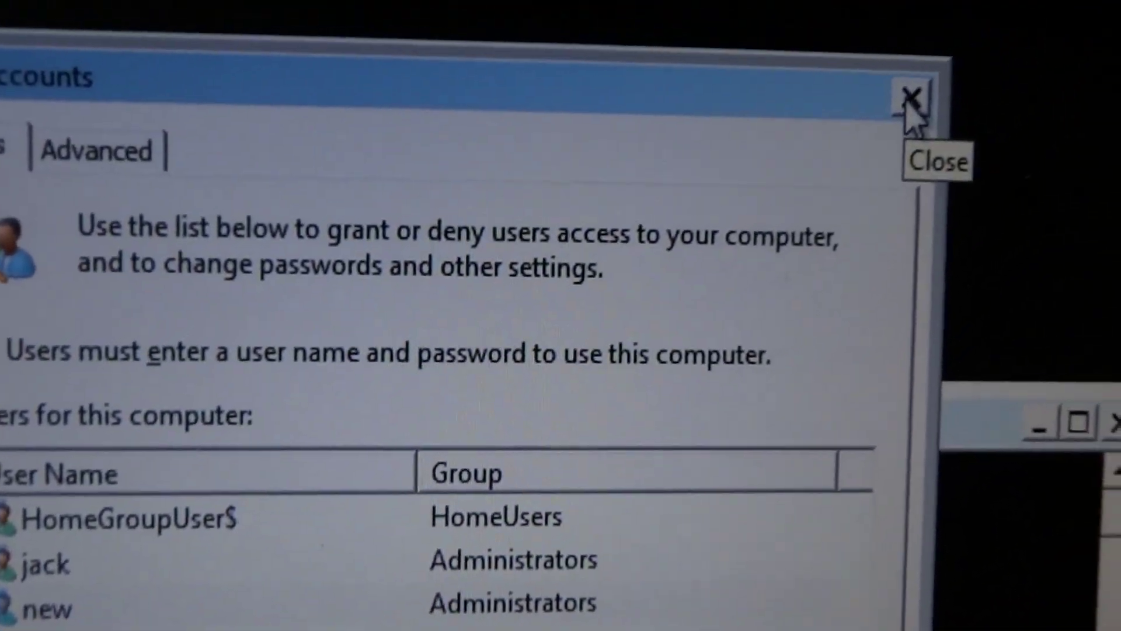
# Close the User Accounts window to return to the logon screen
pyautogui.click(906, 100)
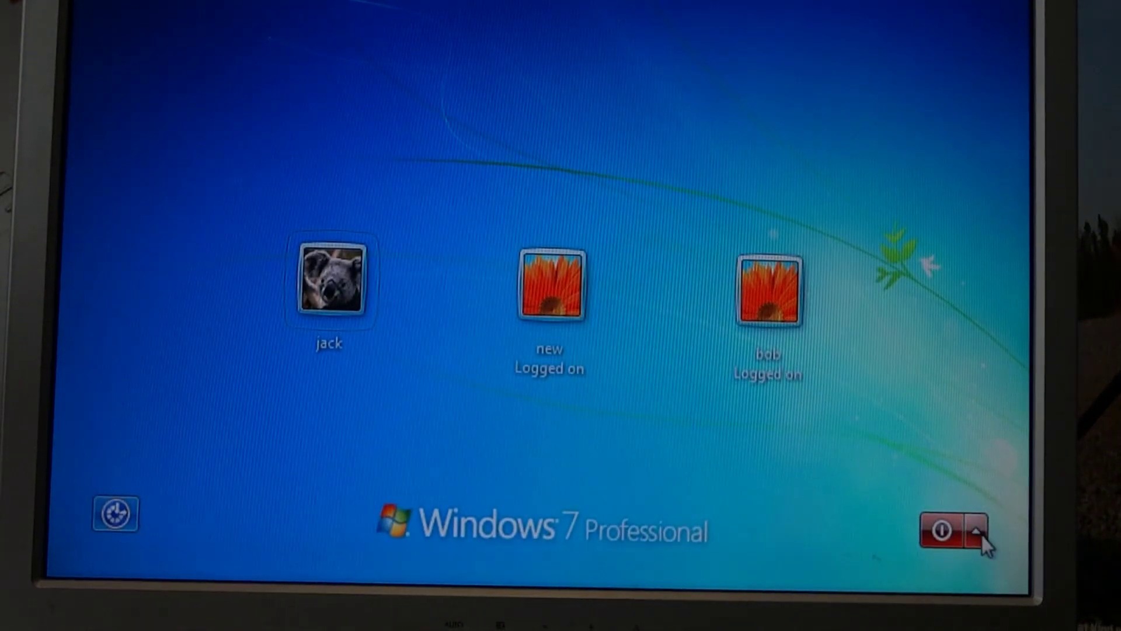
# Restart despite other logged-on users, then sign in as 'new'
pyautogui.click(978, 530)
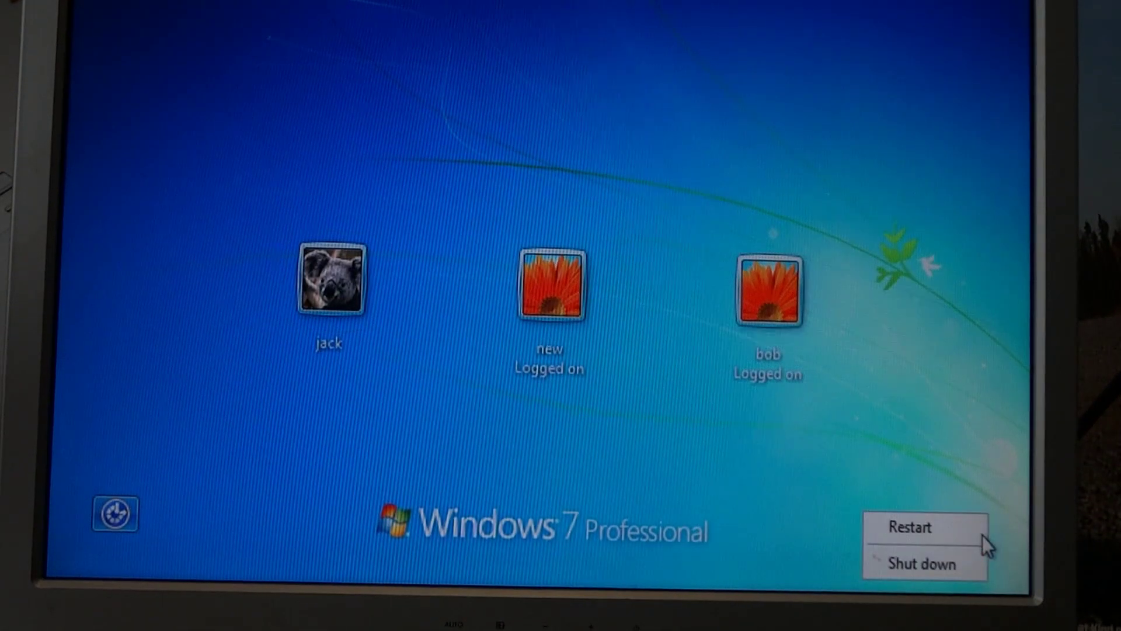
pyautogui.click(929, 530)
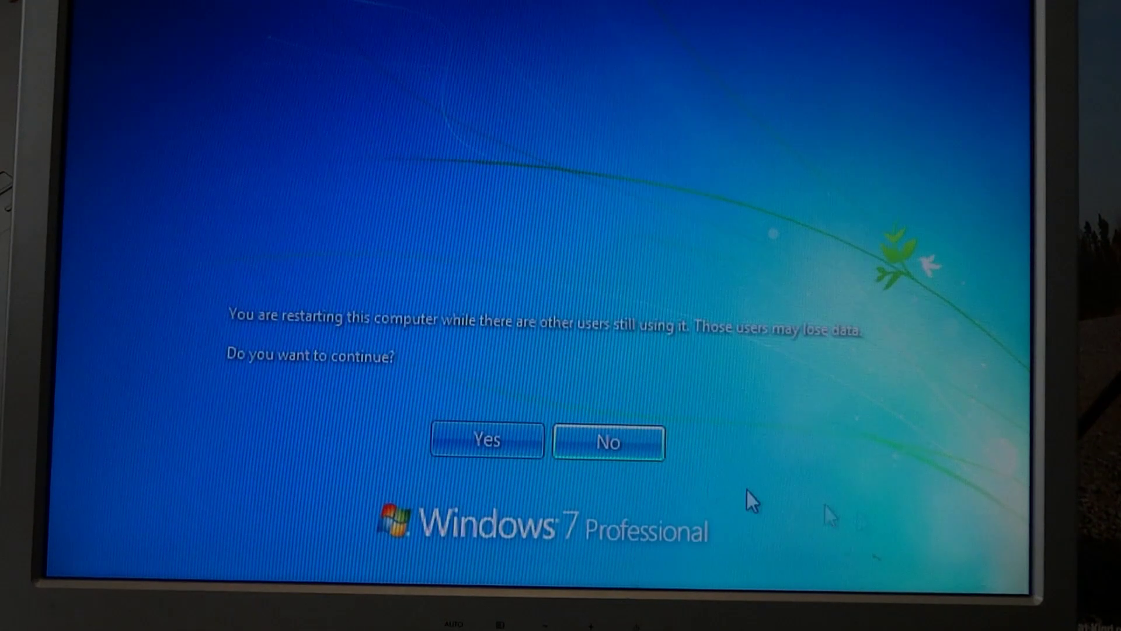
pyautogui.click(521, 442)
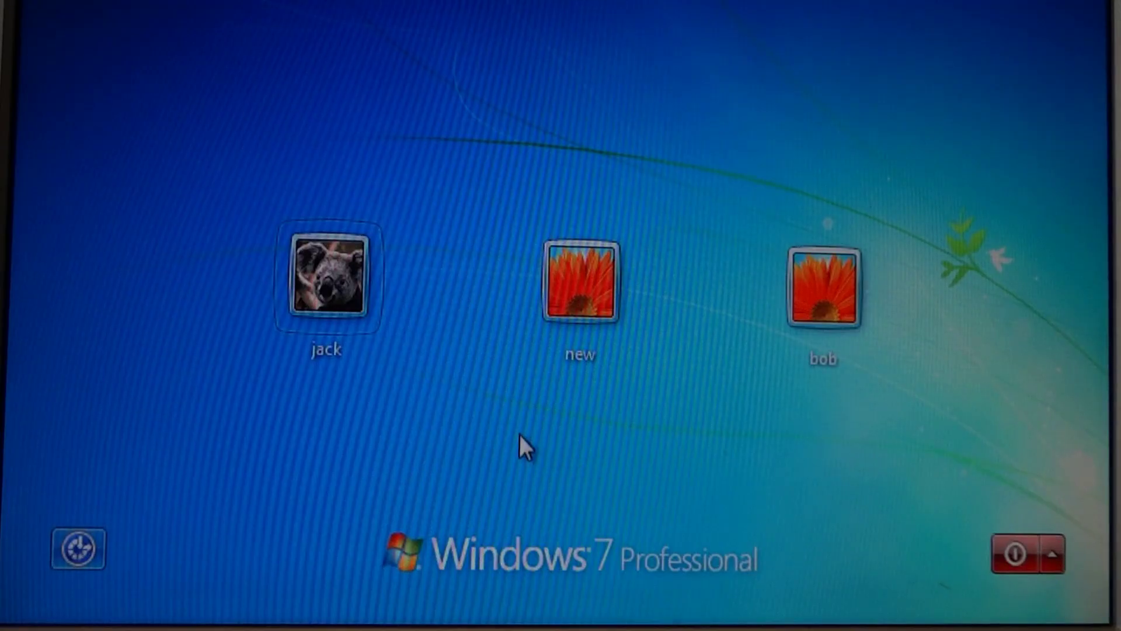
pyautogui.click(582, 288)
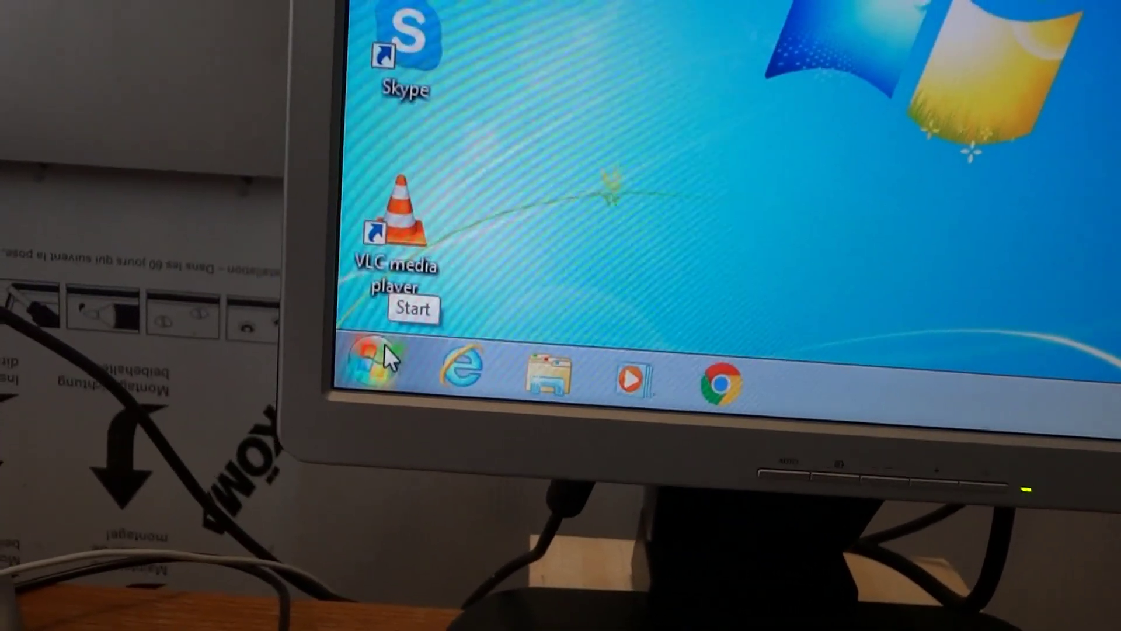
# Open the Start menu to search for 'user'
pyautogui.click(367, 345)
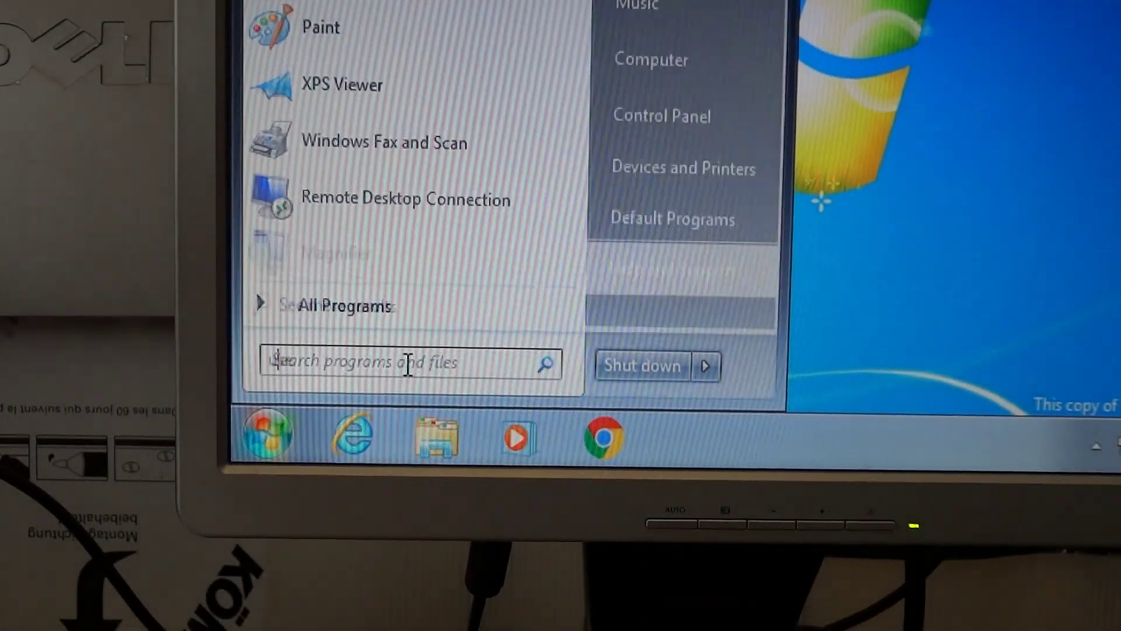
pyautogui.write('user')
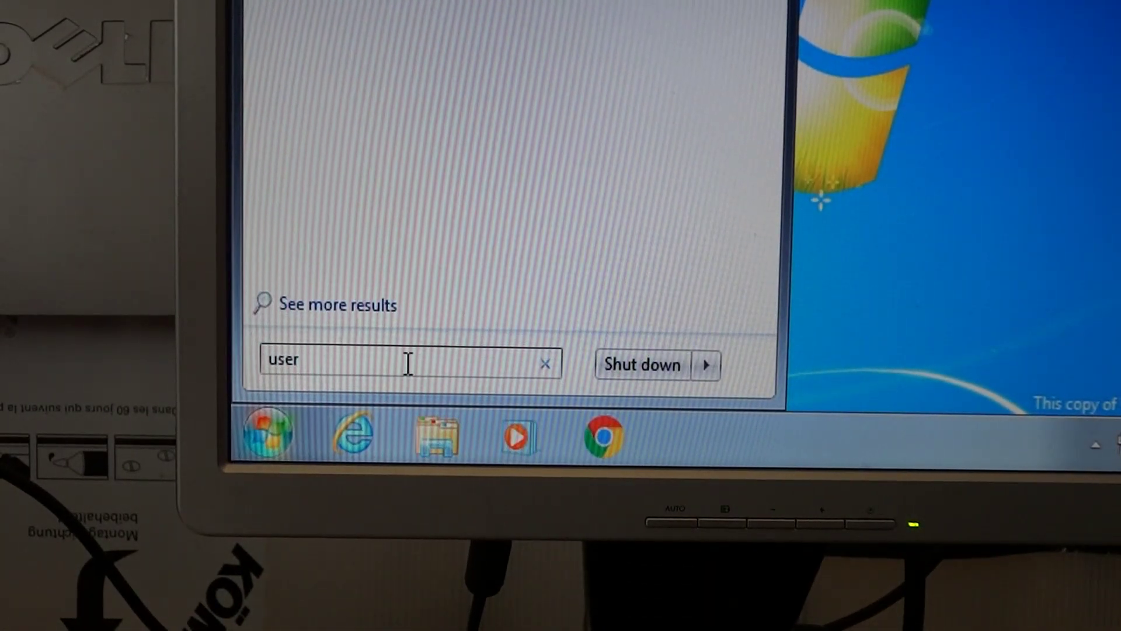